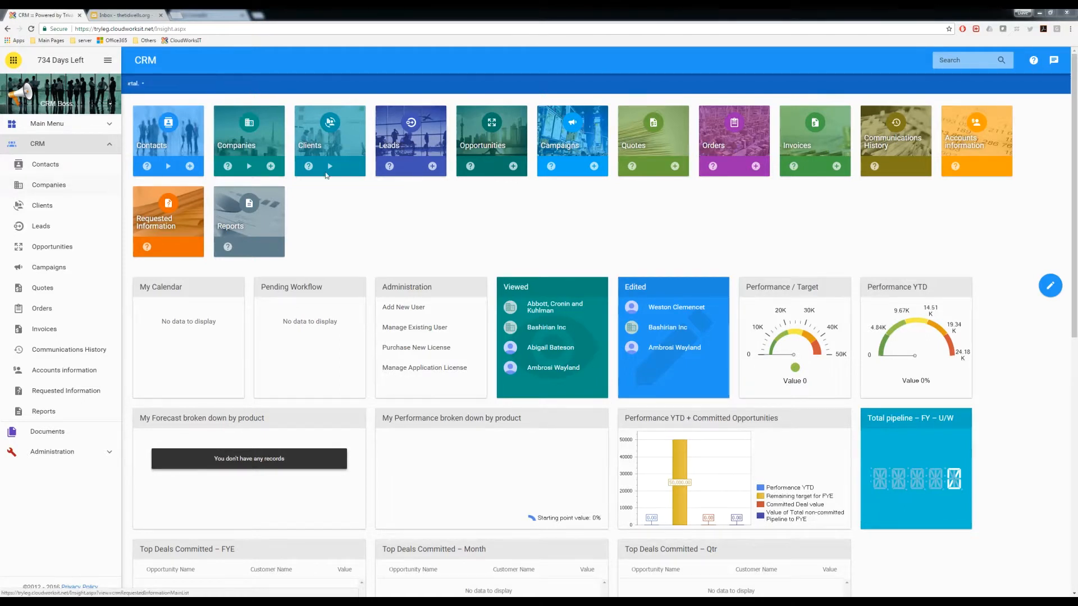
Open the empty Leads list from its dashboard tile
left_click(409, 150)
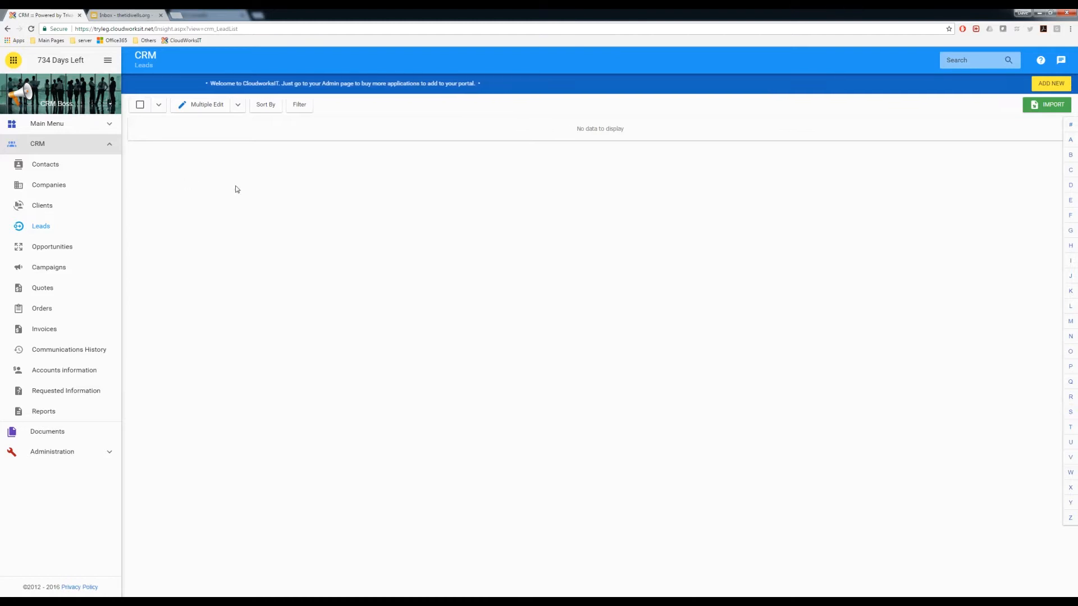
Search Contacts for the lead's first name, find no match, then go to Companies
left_click(57, 167)
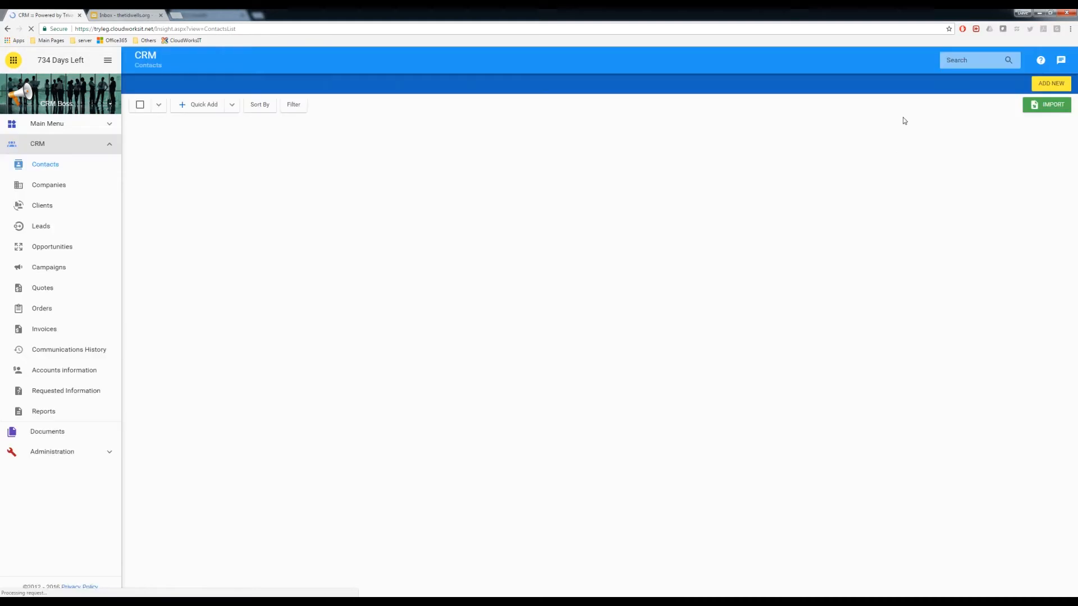
left_click(957, 61)
type("jacqau")
type("l")
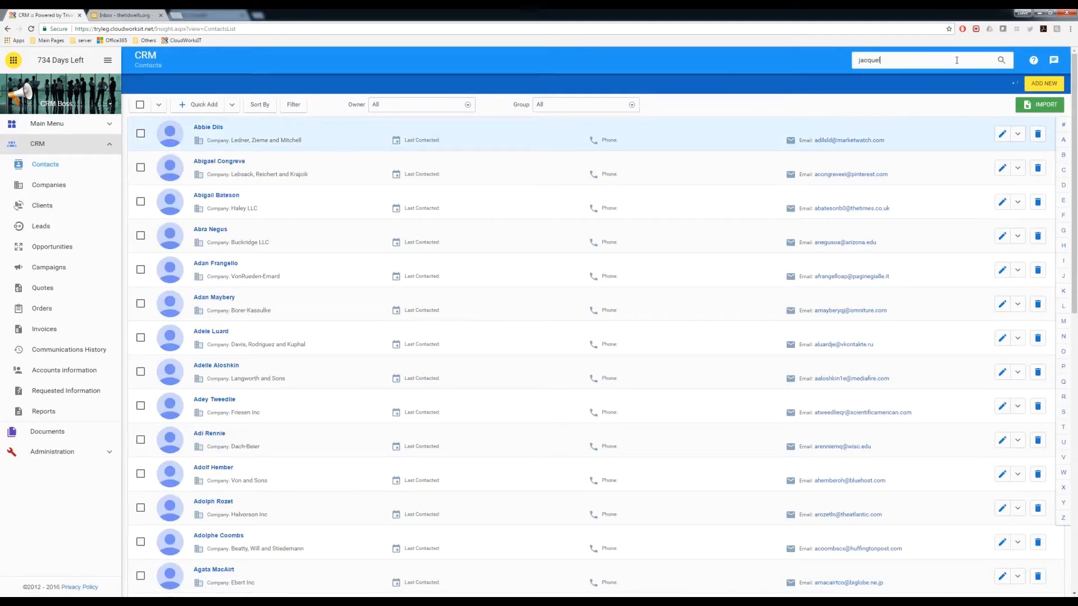
type("ine")
key("Return")
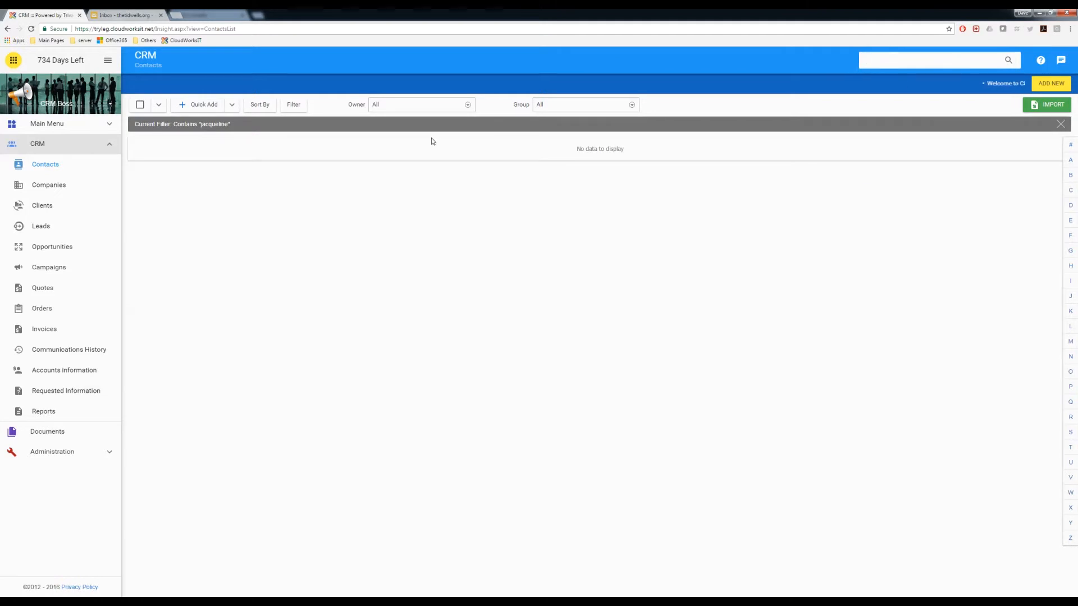
left_click(51, 188)
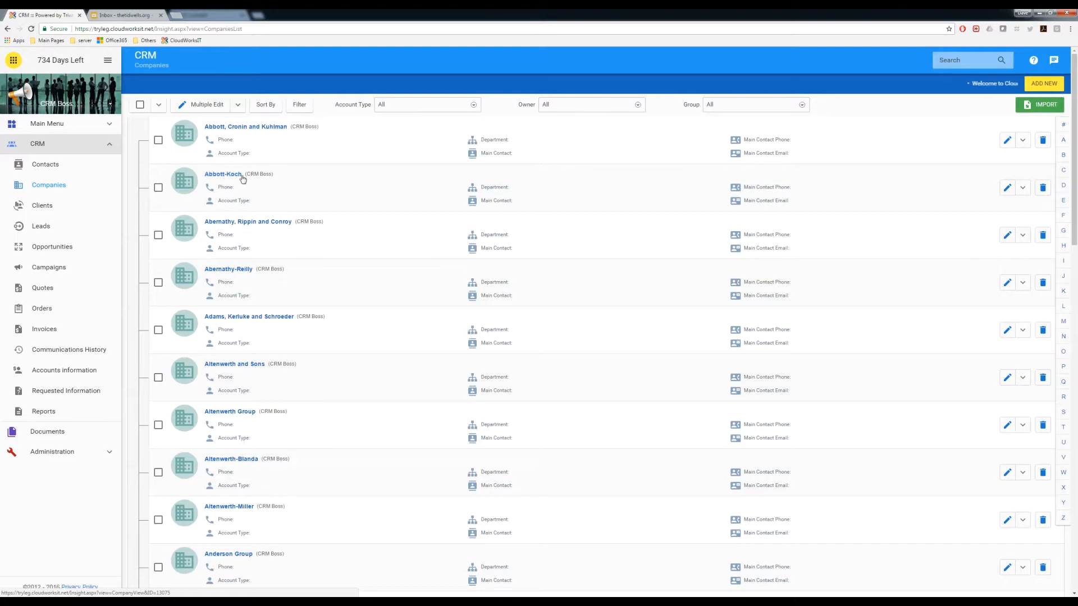
Check Abbott-Koch's Leads tab, which is empty, then return to the Contacts list
left_click(225, 176)
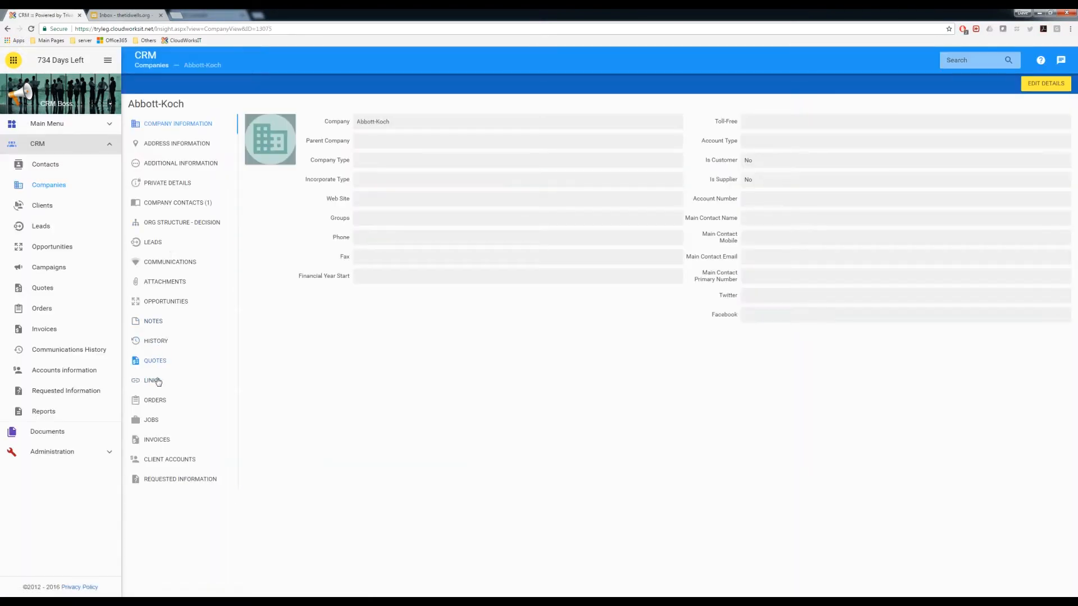
left_click(152, 242)
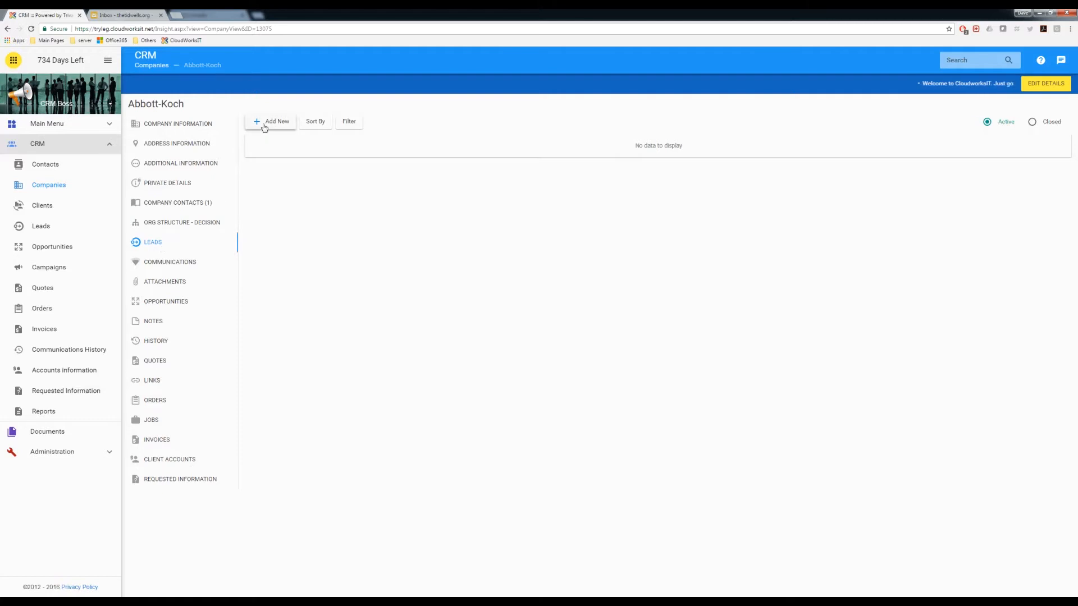
left_click(47, 167)
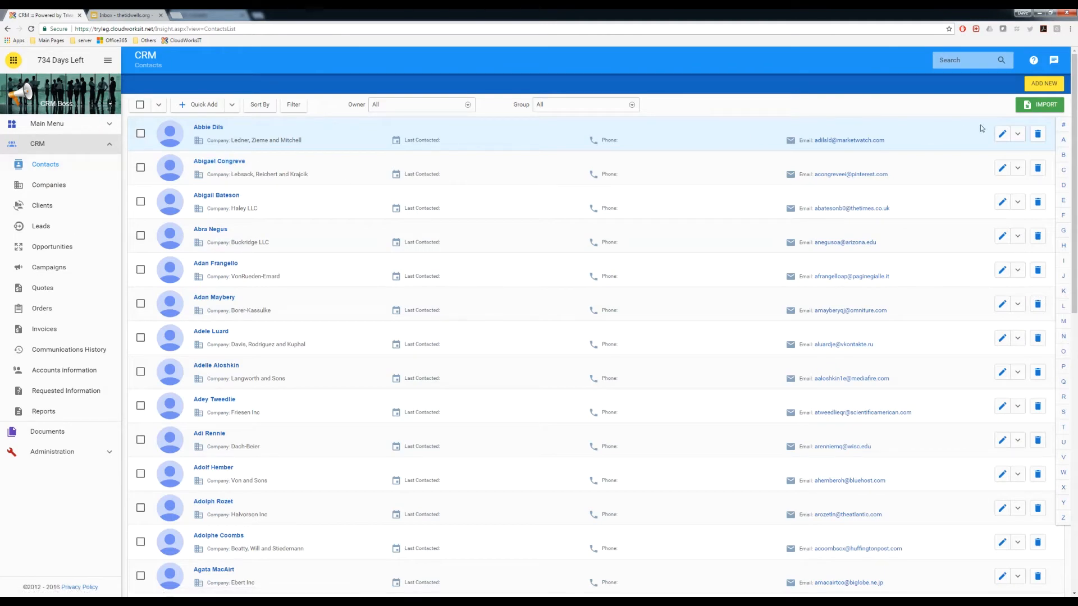
Search contacts for part of the lead's name, finding one Doyle-Rippin contact, then reopen Leads
left_click(1018, 169)
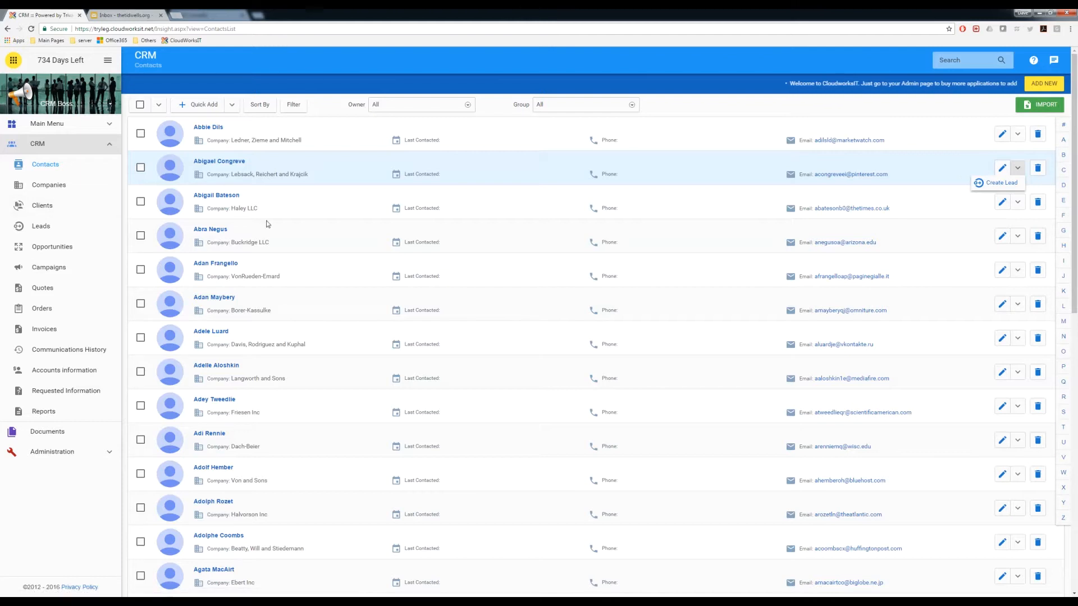
left_click(964, 60)
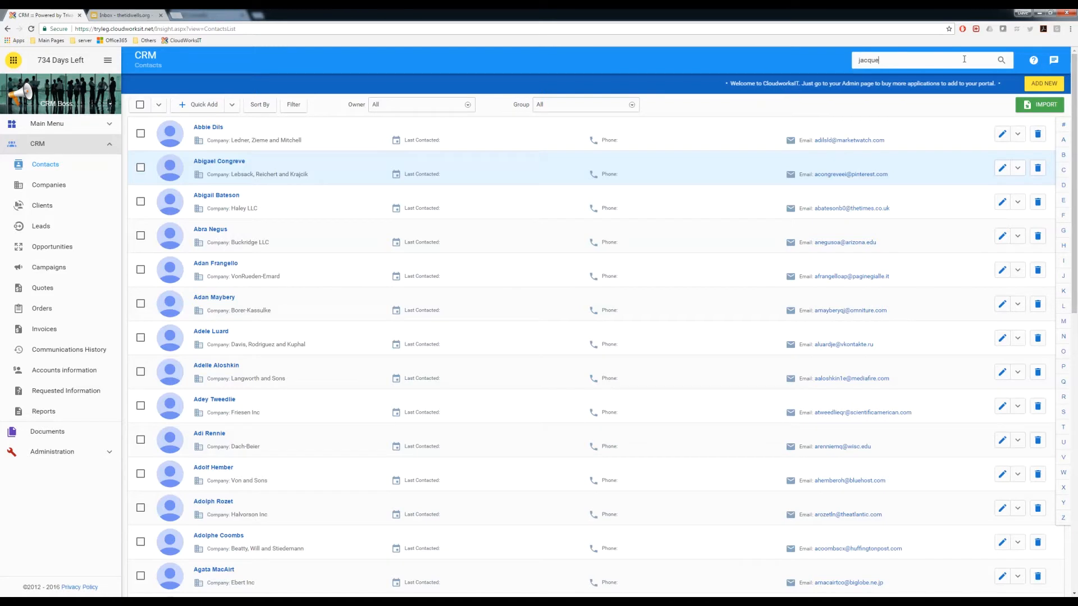
key("Return")
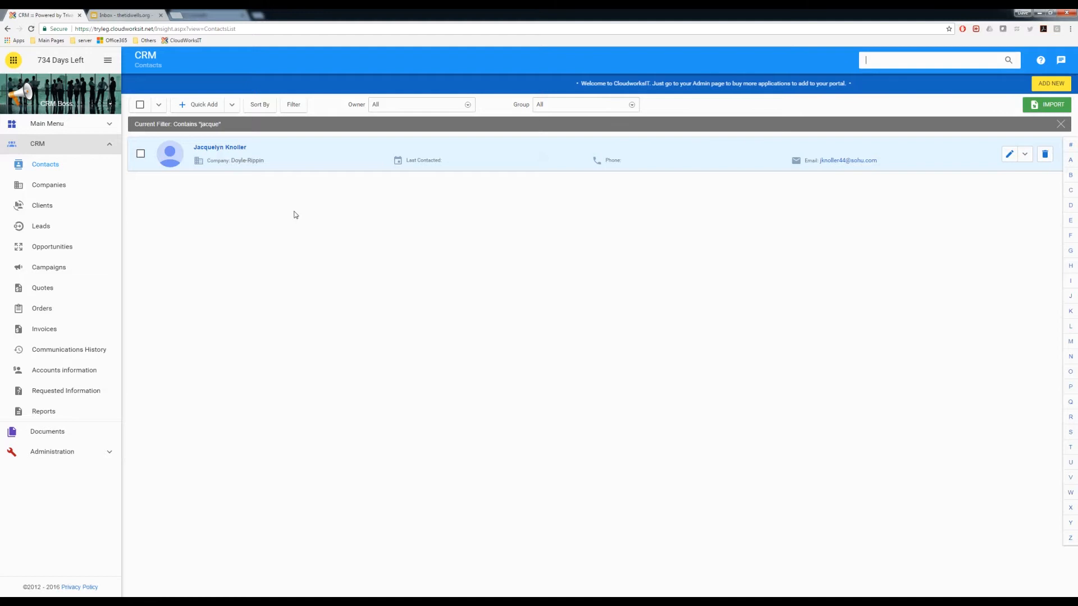
left_click(41, 228)
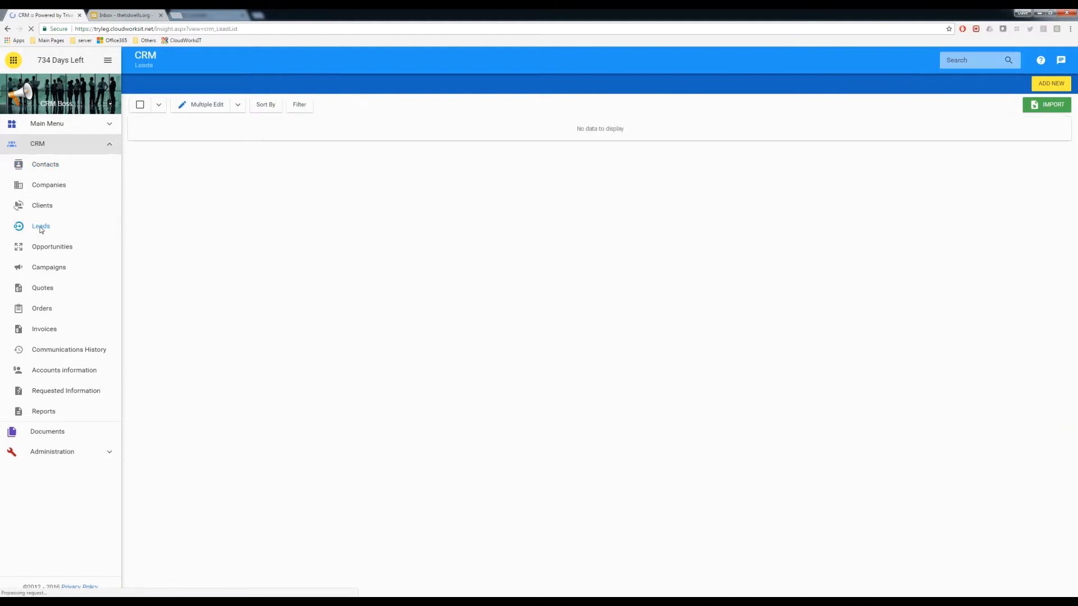
Create a new lead with salutation Mrs. and fill in the lead's first and last name fields
left_click(1046, 86)
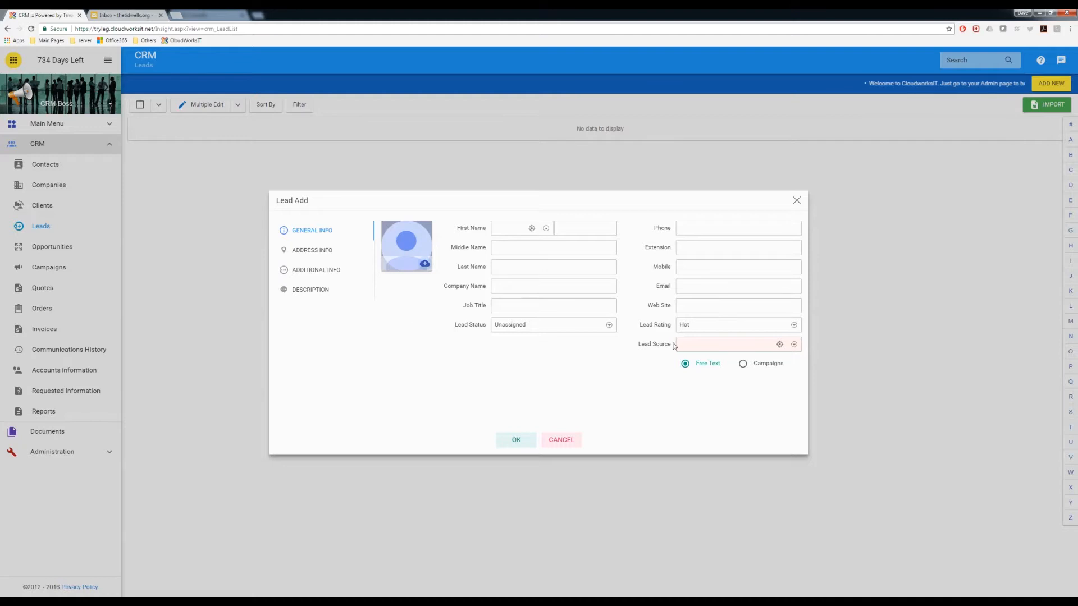
left_click(509, 228)
left_click(507, 275)
left_click(581, 226)
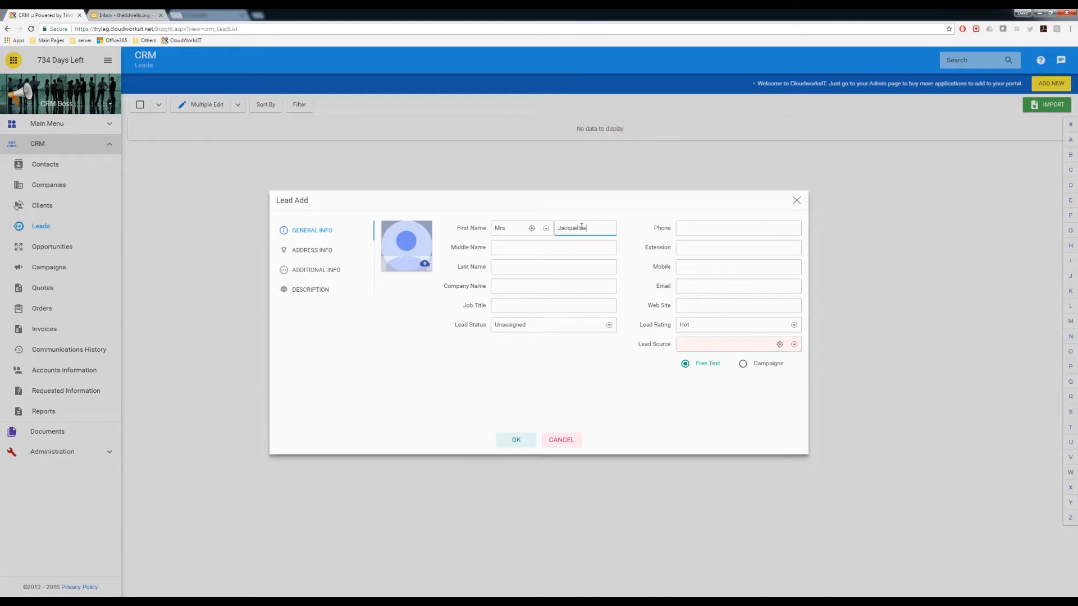
key("Tab")
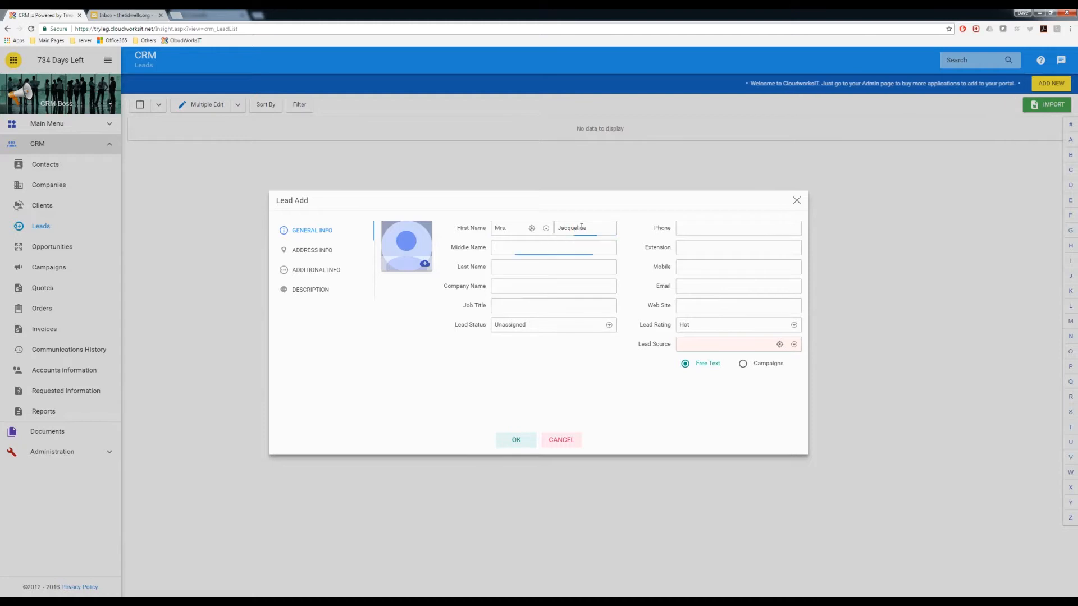
key("Tab")
key("Tab")
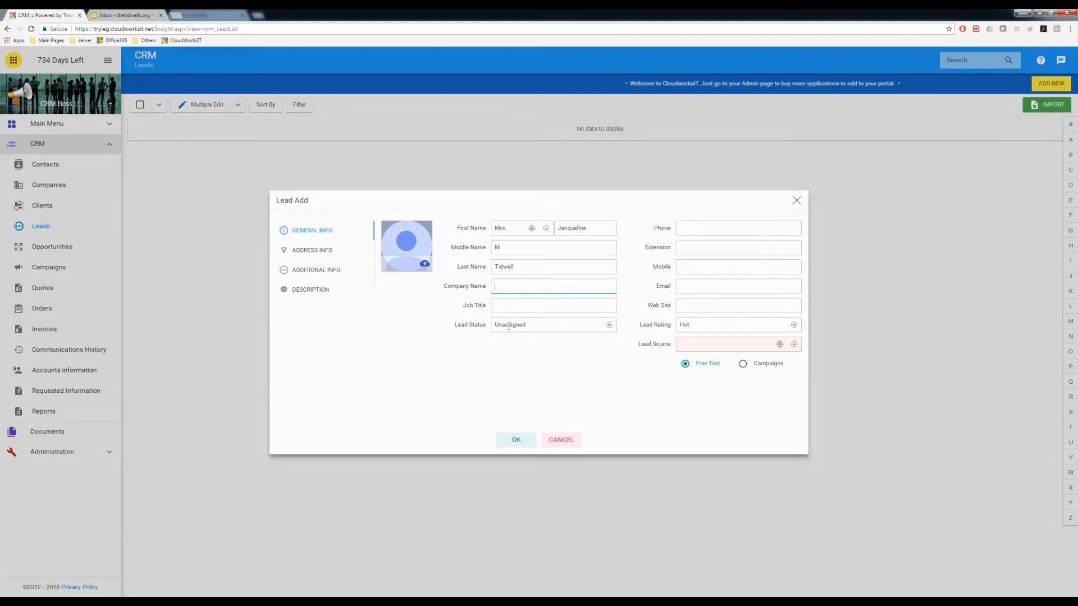
Enter the lead's phone number and e-mail address on the Lead Add form
left_click(688, 226)
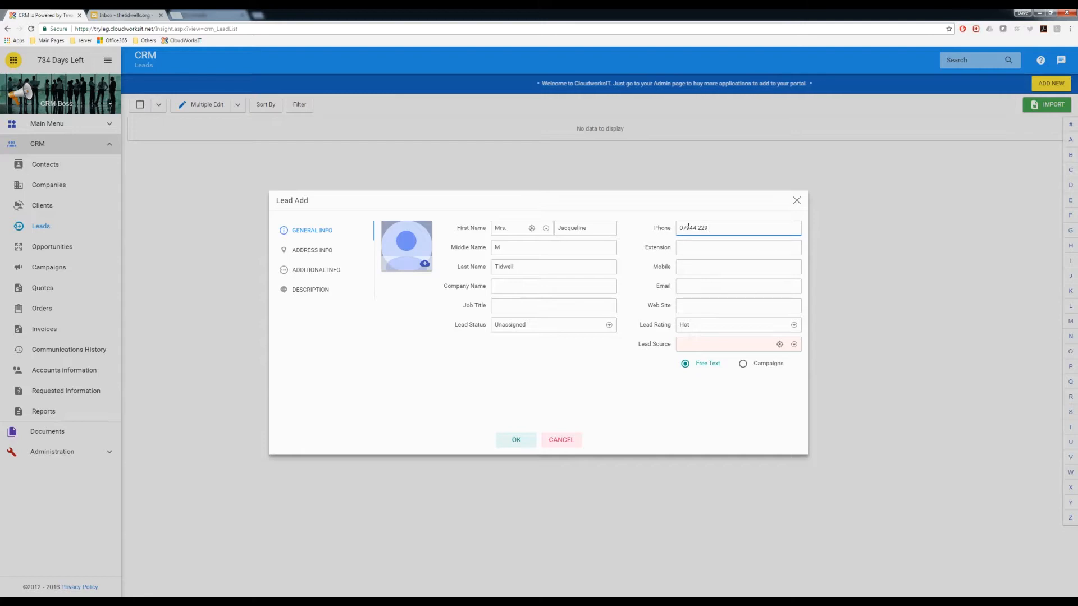
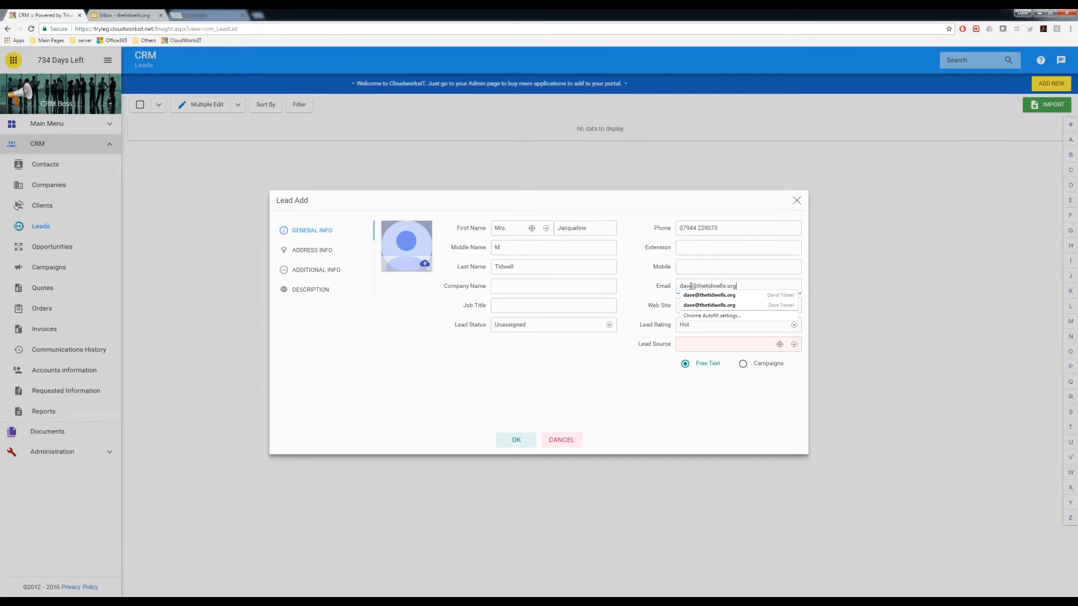
key("Tab")
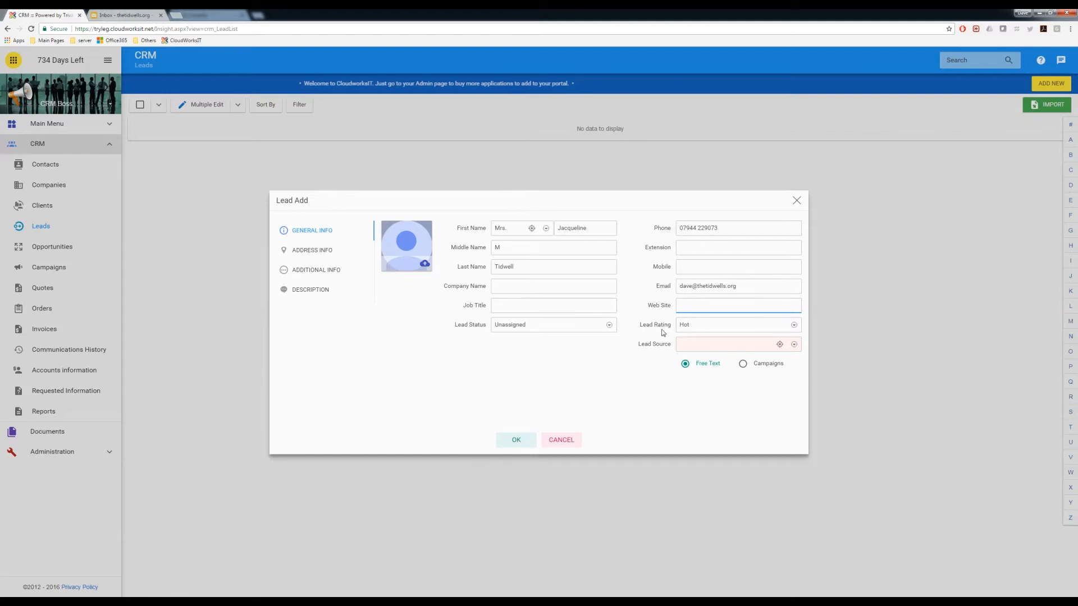
Set Lead Rating to Warm and add a new free-text lead source, Web Form
left_click(695, 326)
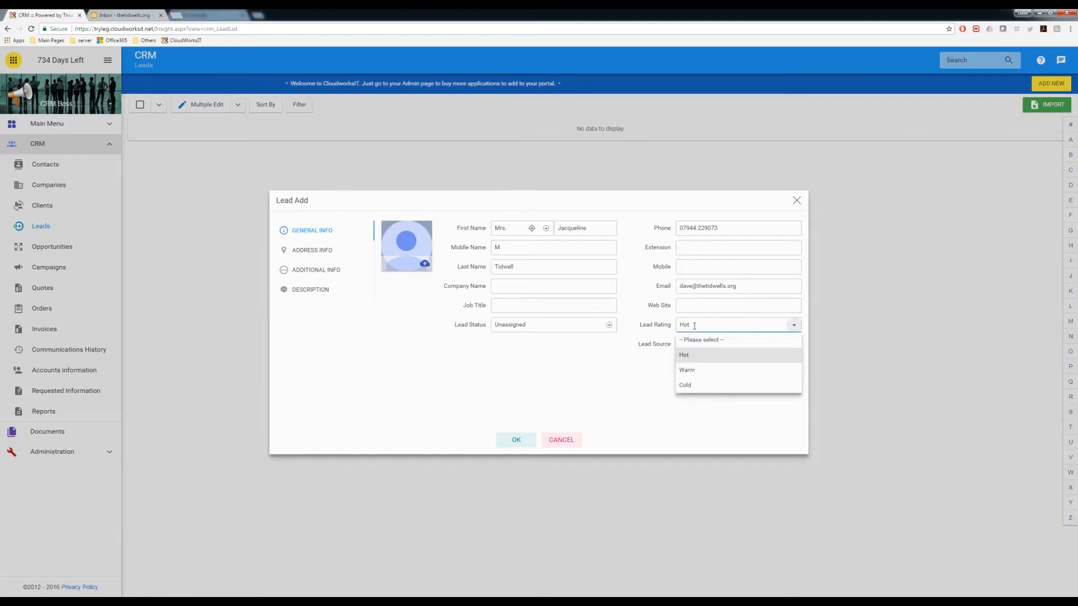
left_click(687, 371)
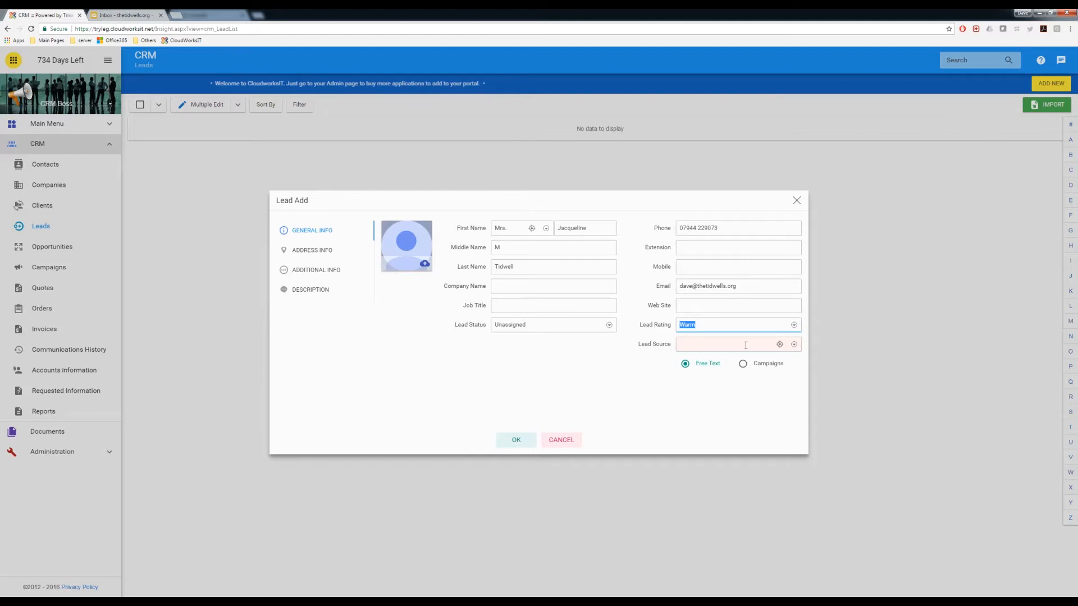
left_click(743, 365)
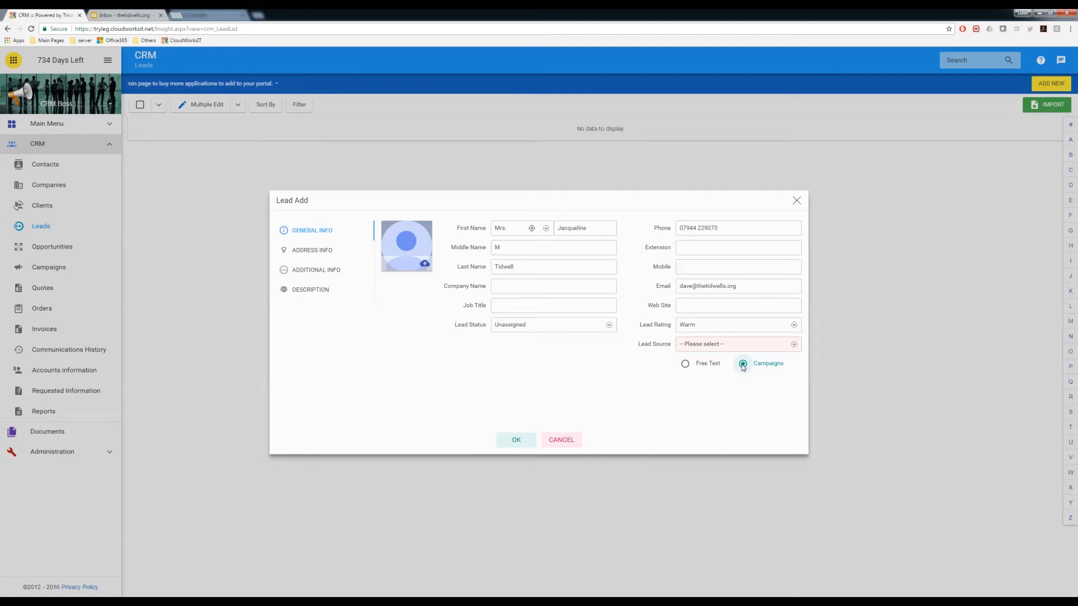
left_click(793, 344)
left_click(692, 351)
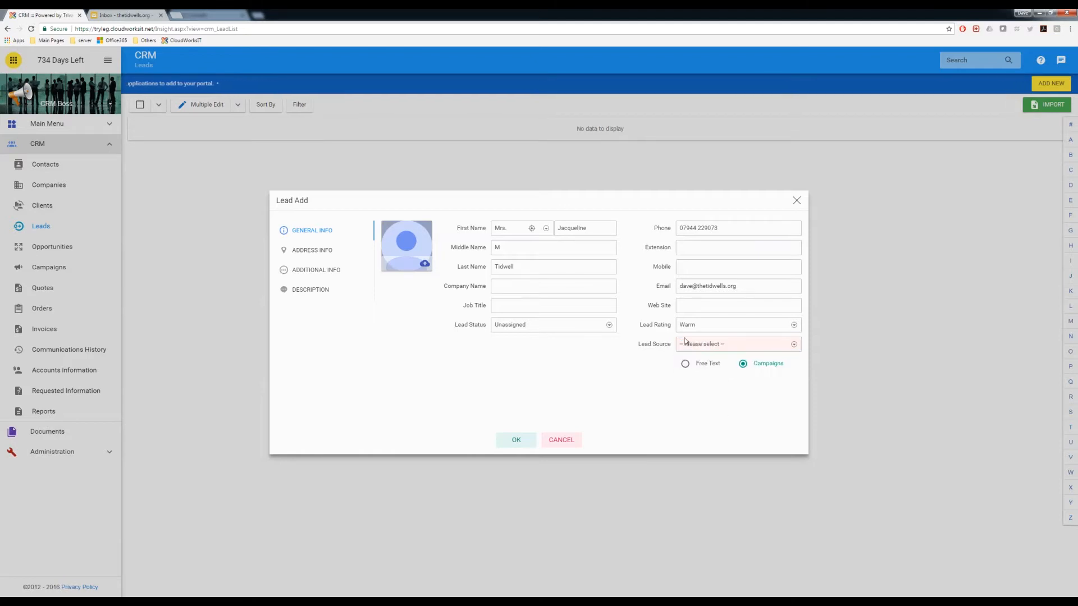
left_click(686, 364)
left_click(737, 344)
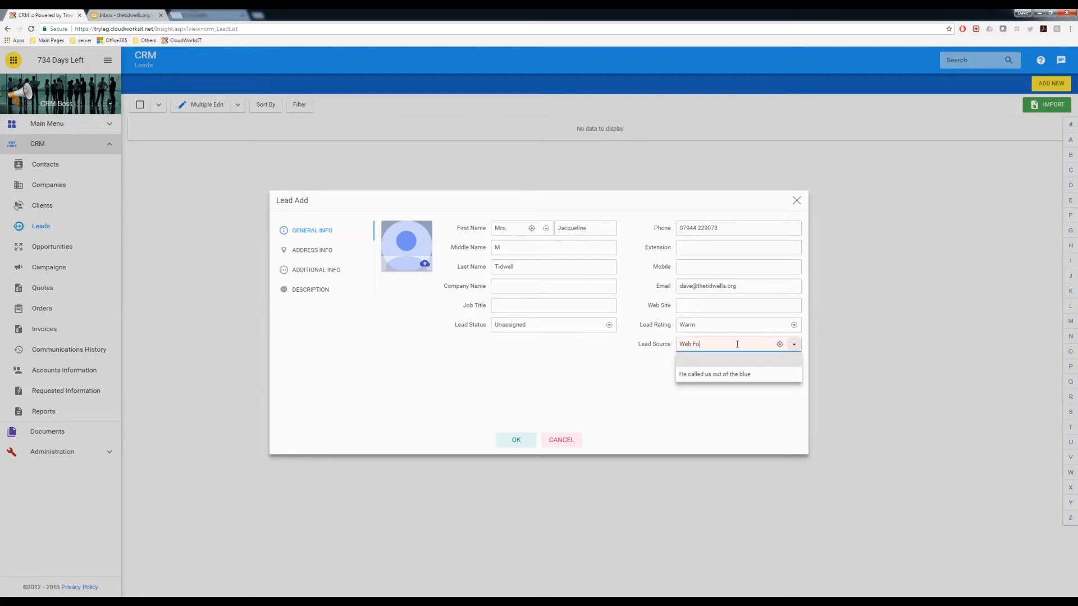
key("BackSpace")
key("BackSpace")
key("BackSpace")
key("BackSpace")
key("BackSpace")
key("BackSpace")
key("BackSpace")
key("BackSpace")
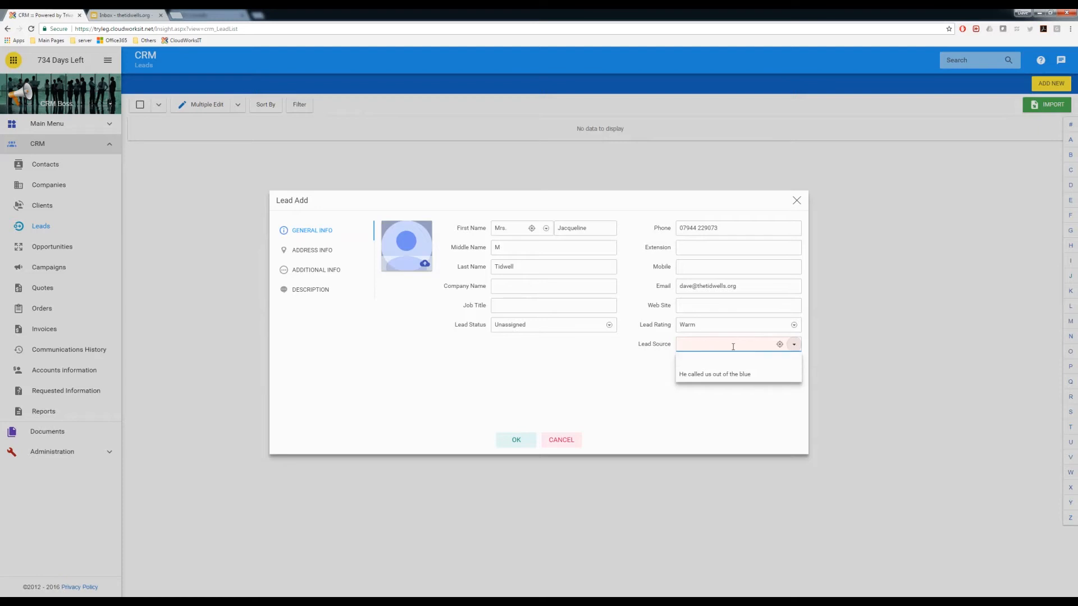
left_click(779, 344)
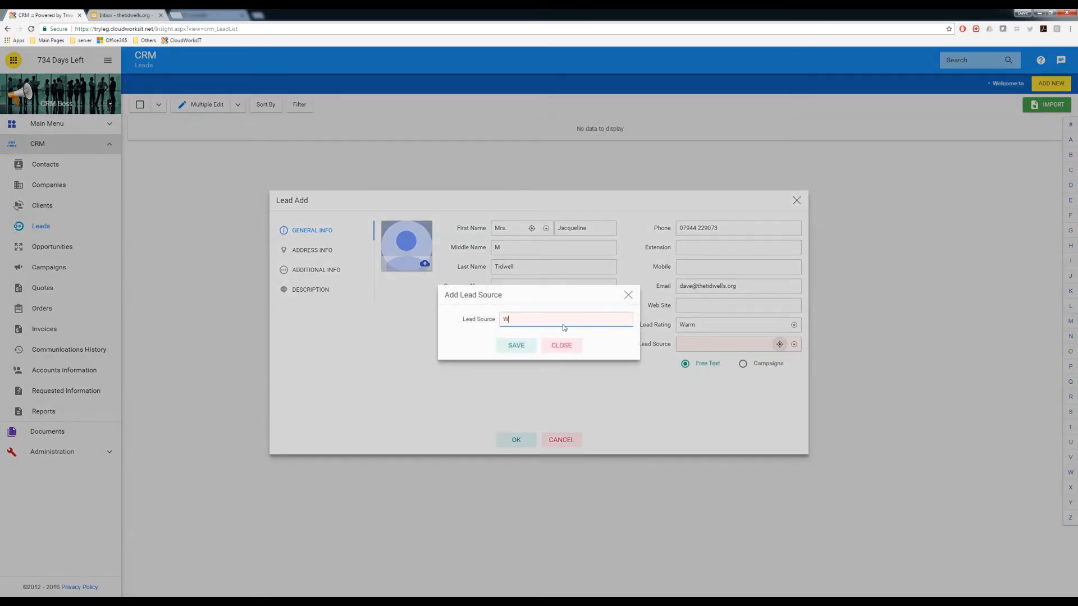
type("Web Form")
left_click(528, 343)
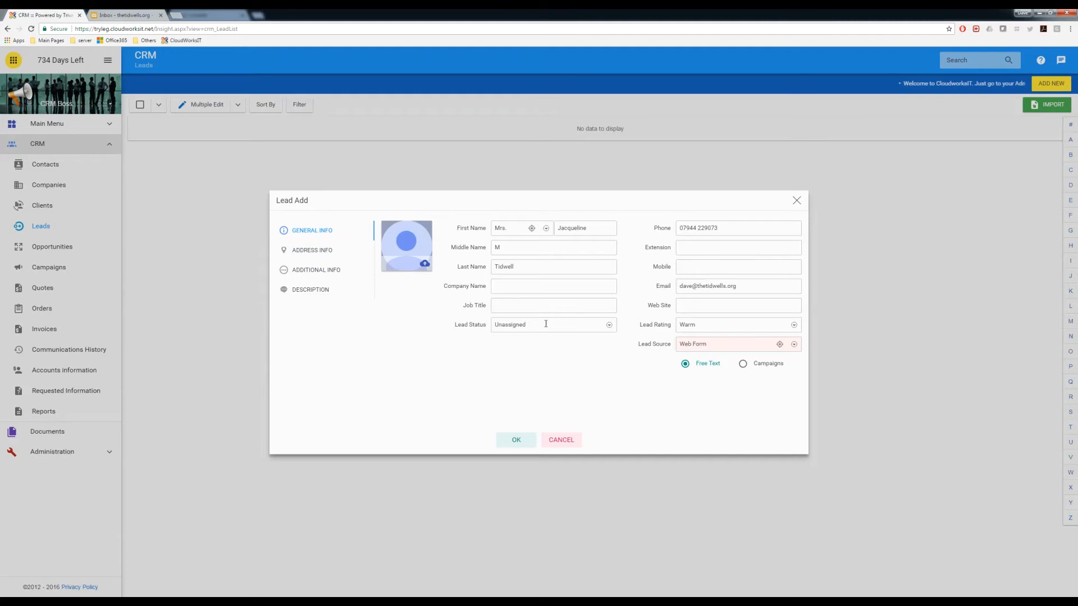
Write a description asking to contact her and arrange a boiler service visit, then save the lead
left_click(309, 254)
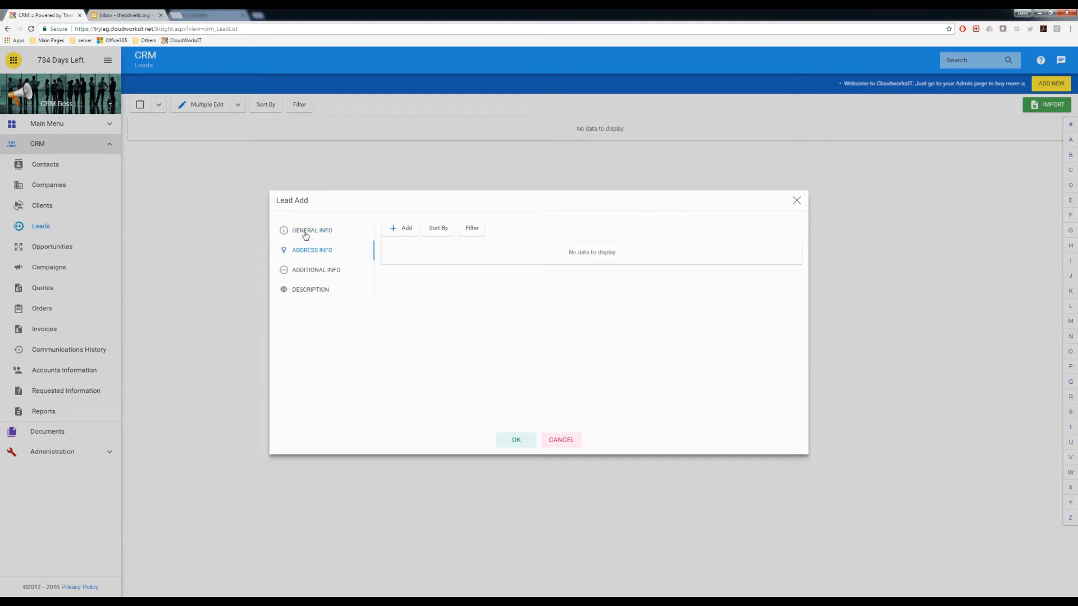
left_click(310, 274)
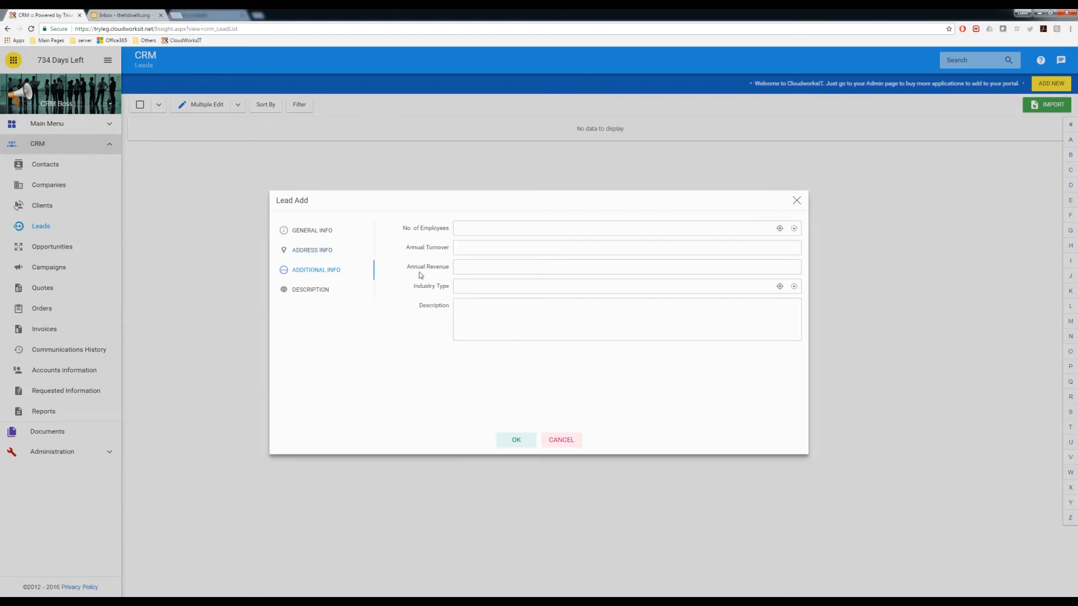
left_click(306, 290)
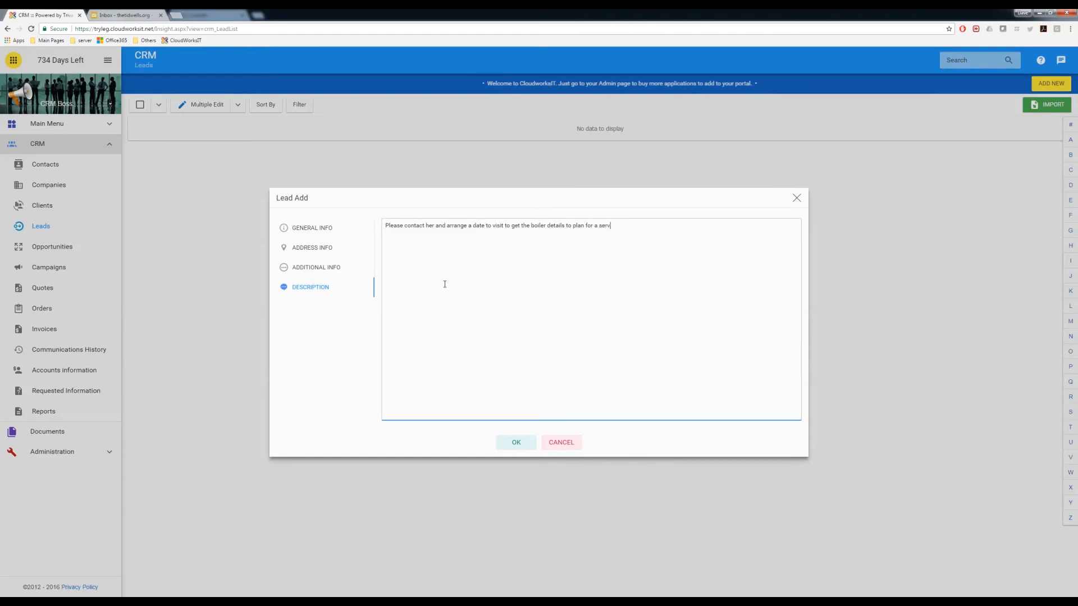
left_click(513, 442)
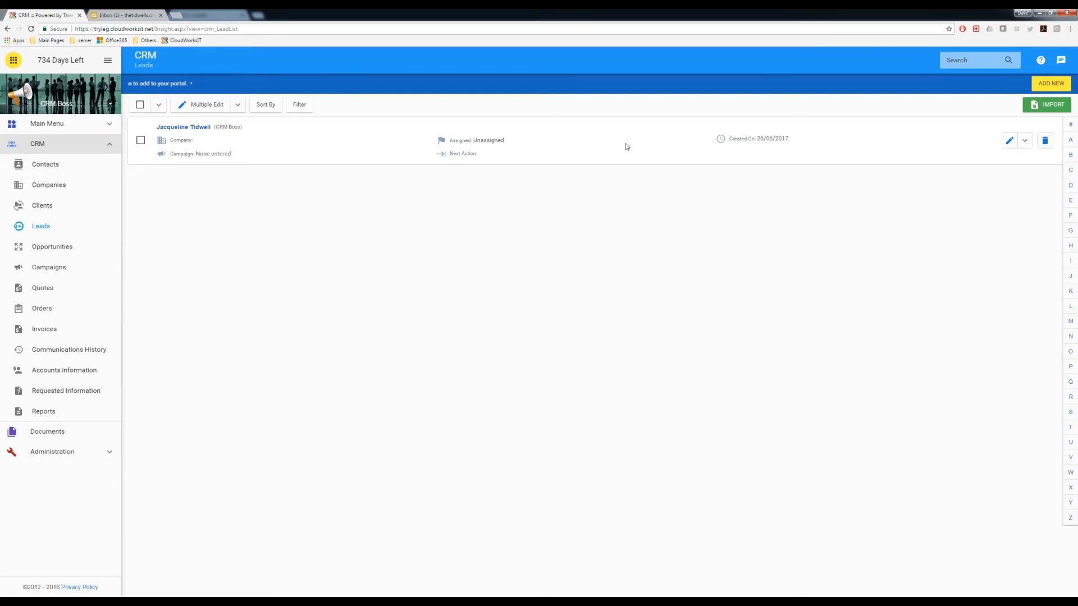
Edit the lead to set Lead Status Assigned and Assigned Person CRM User, then save
left_click(1009, 140)
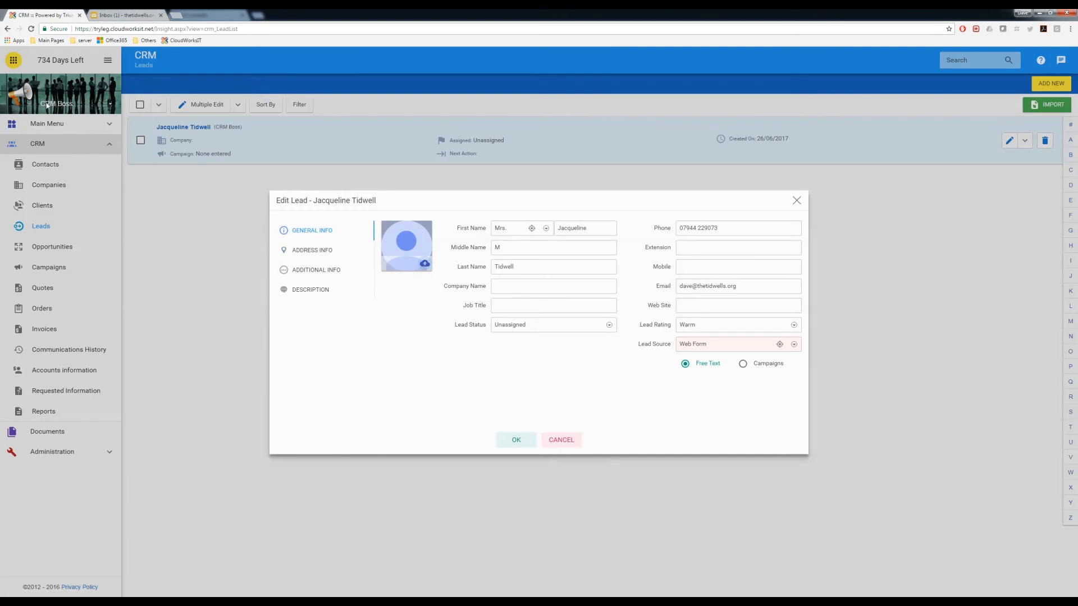
left_click(512, 326)
left_click(511, 339)
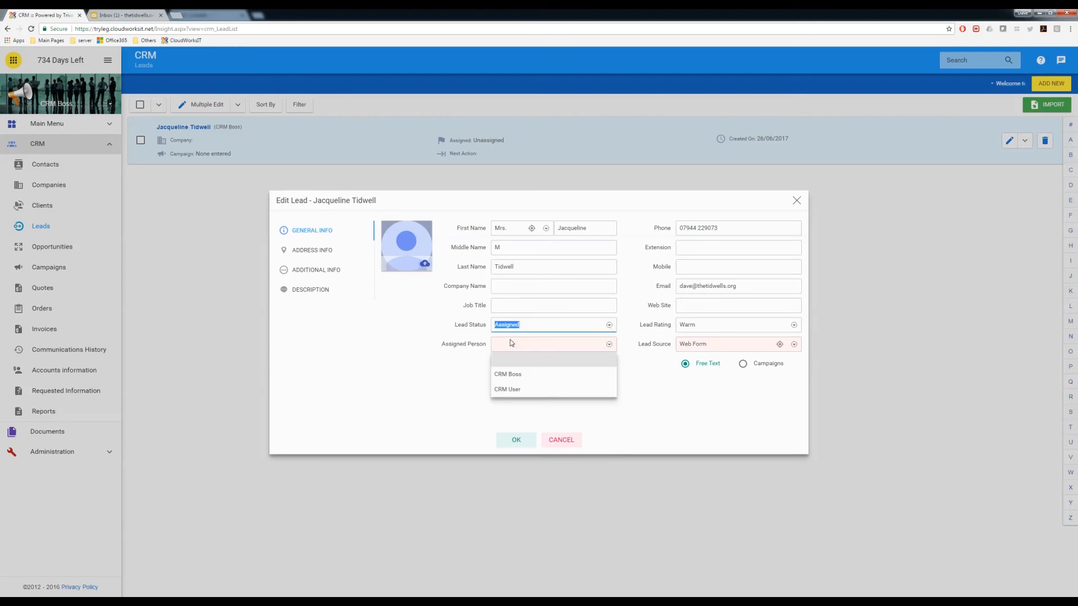
left_click(511, 326)
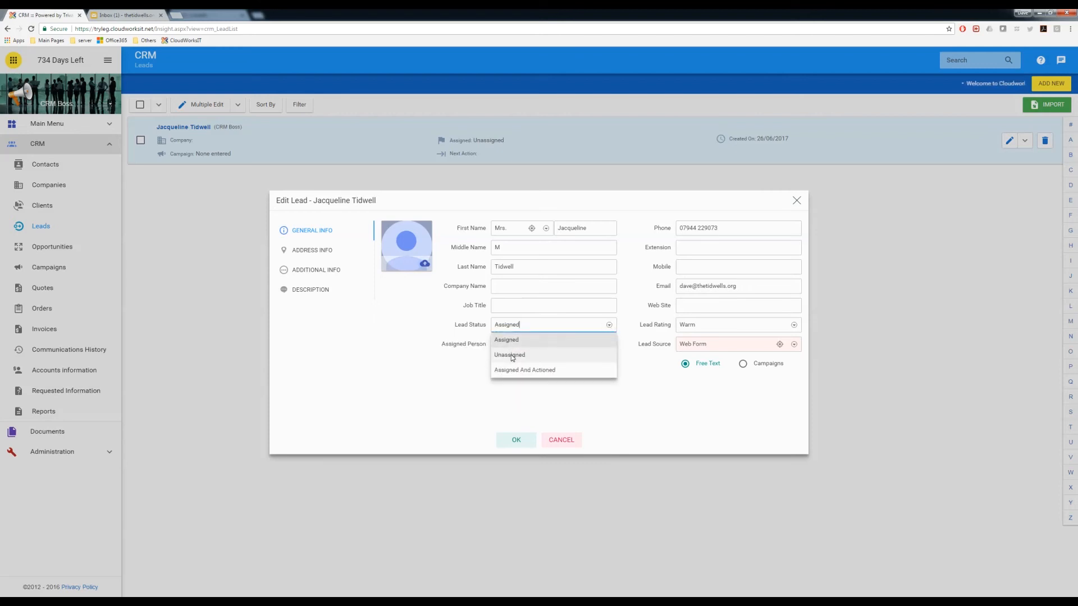
left_click(512, 358)
left_click(531, 326)
left_click(524, 340)
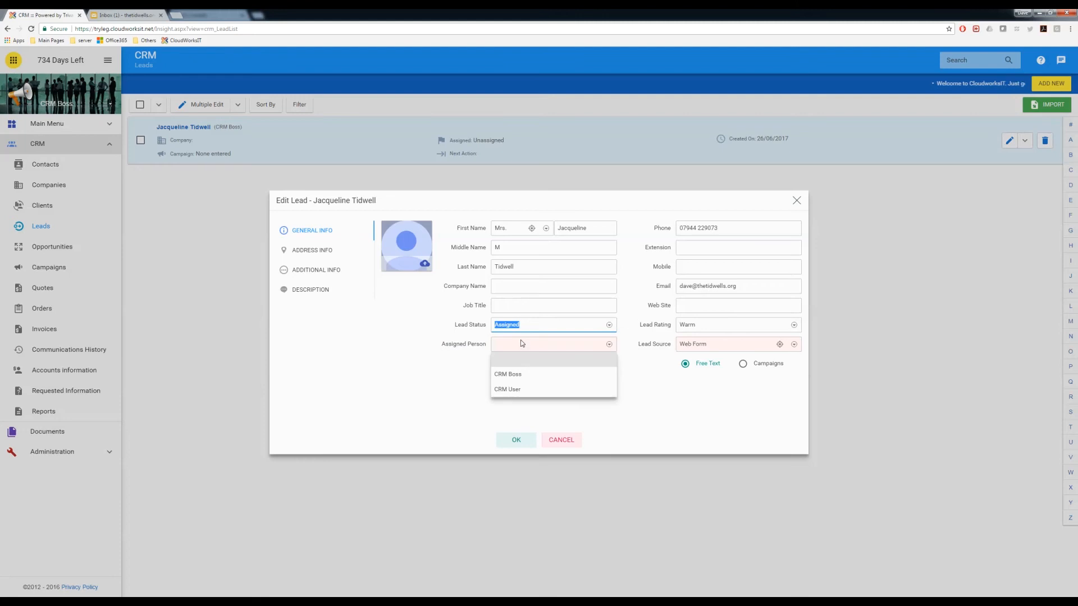
left_click(512, 390)
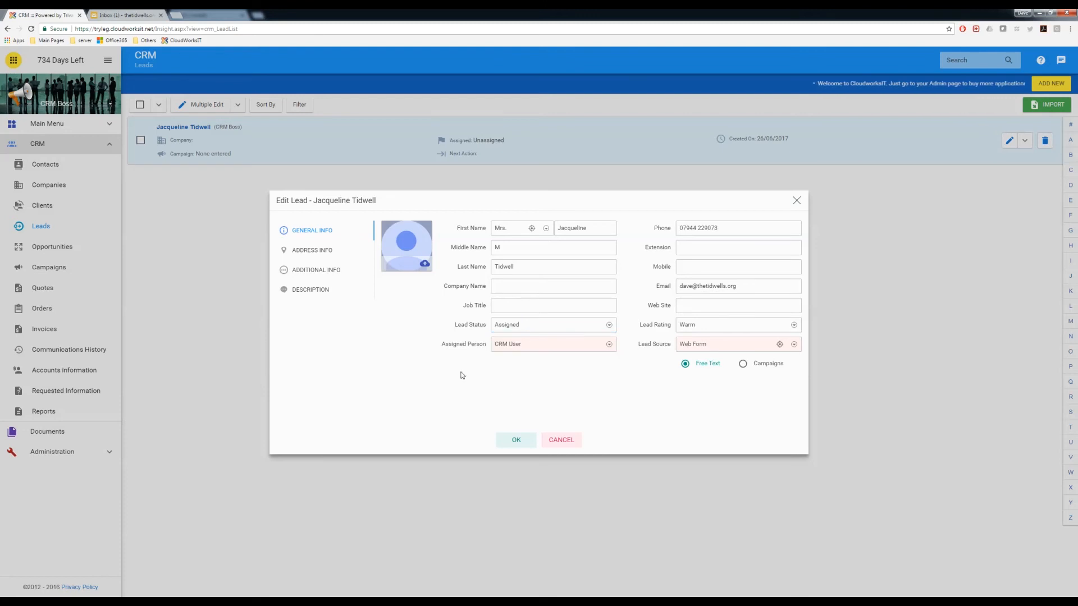
left_click(516, 439)
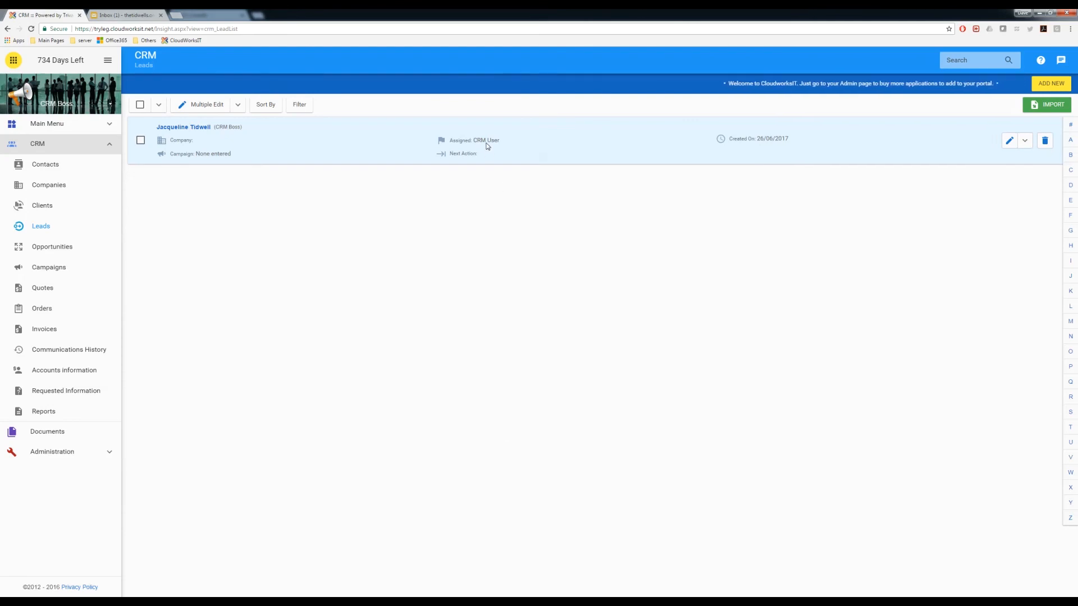
Go through My World and CRM > Leads to open the saved lead's record page
left_click(110, 107)
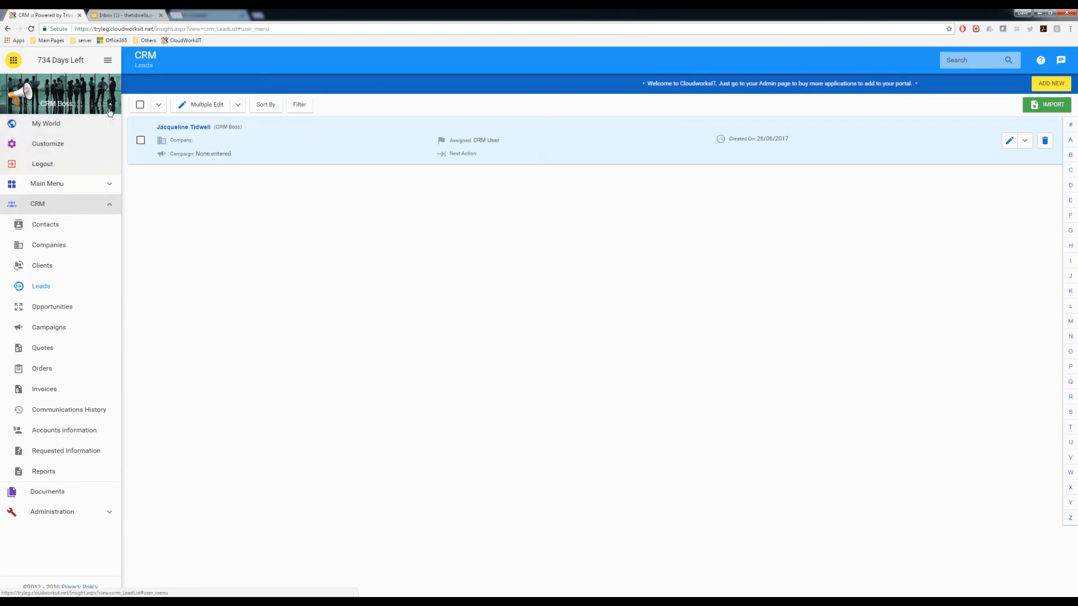
left_click(56, 129)
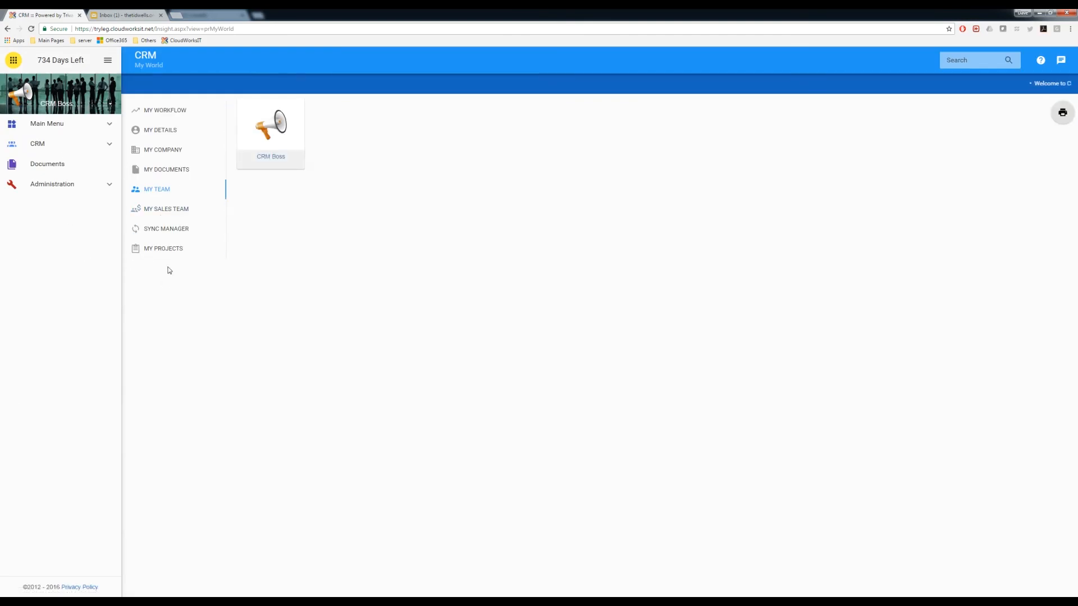
left_click(40, 146)
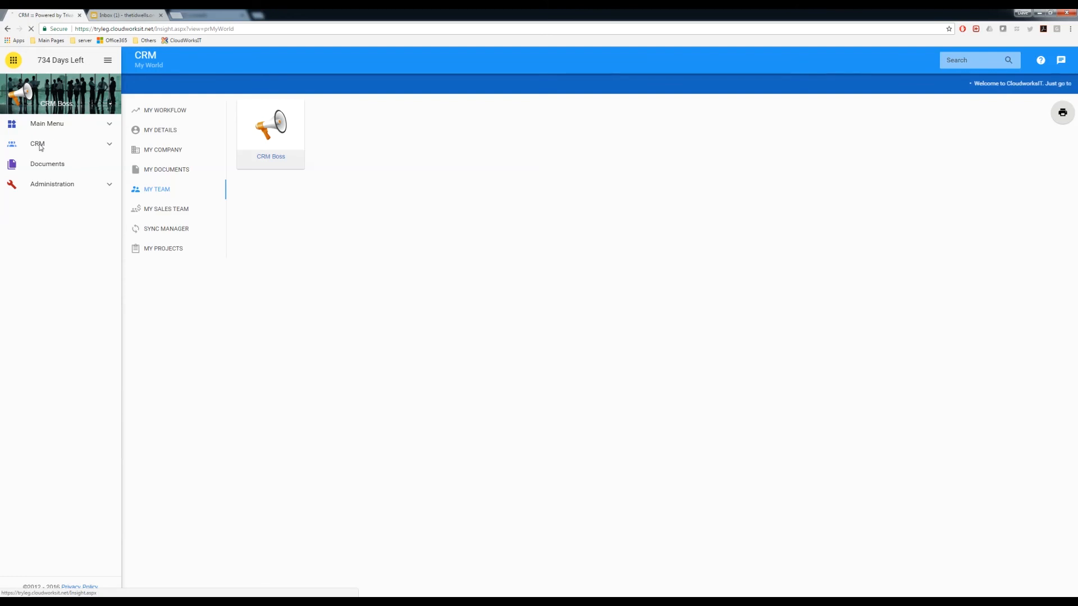
left_click(400, 140)
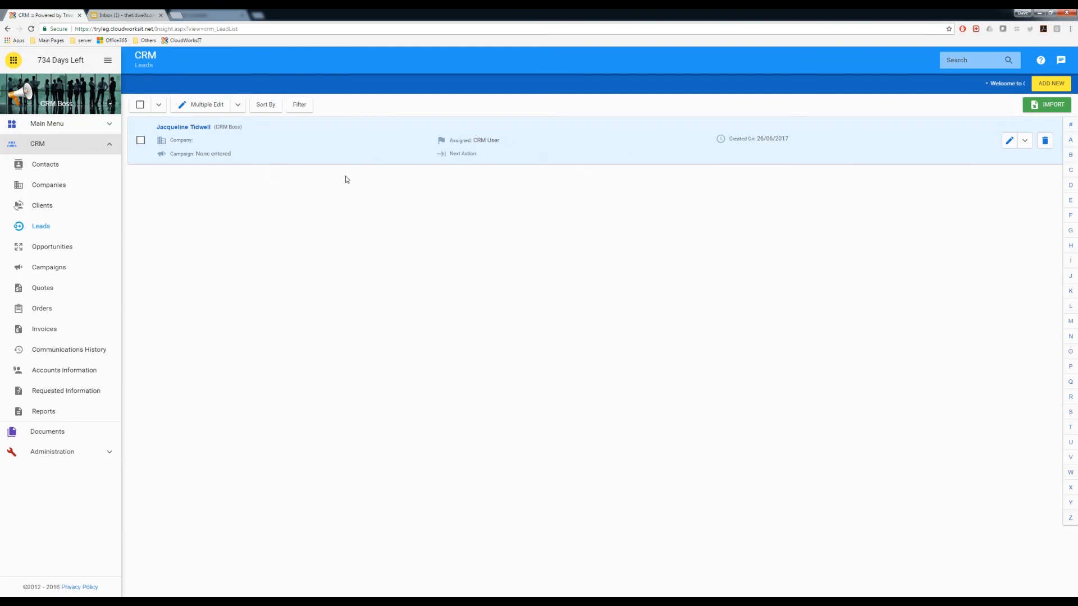
left_click(183, 128)
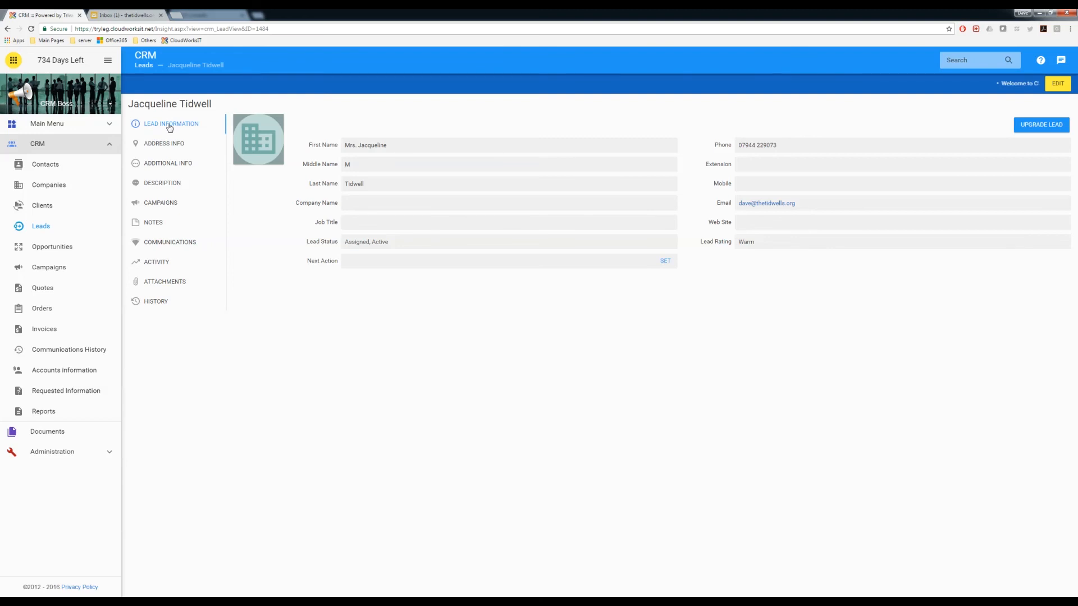
Search Contacts by the lead's first name, open the match, and view its linked lead assigned to CRM User
left_click(45, 164)
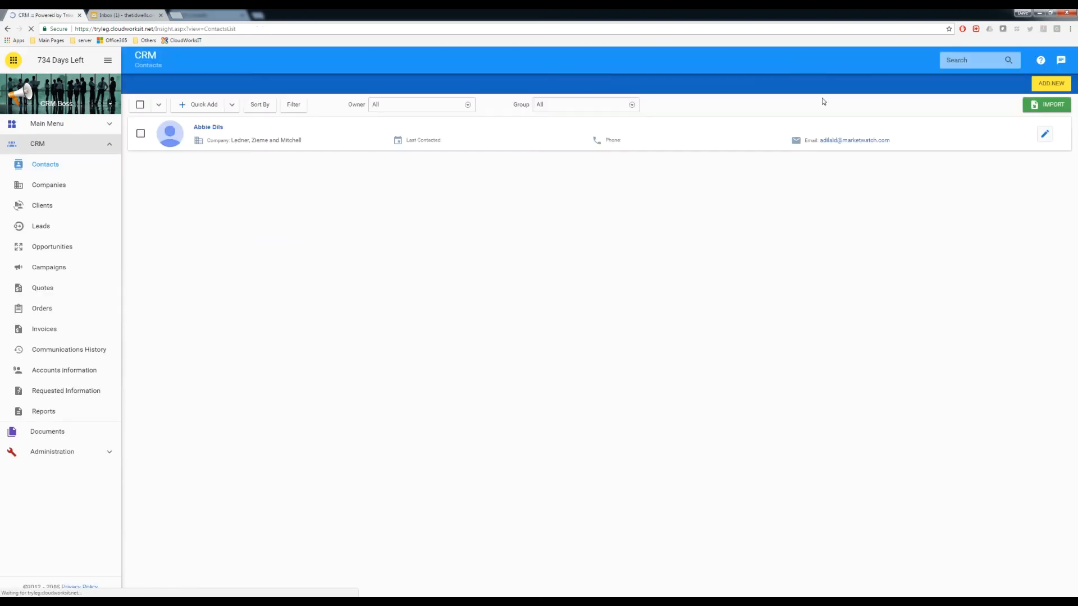
left_click(962, 60)
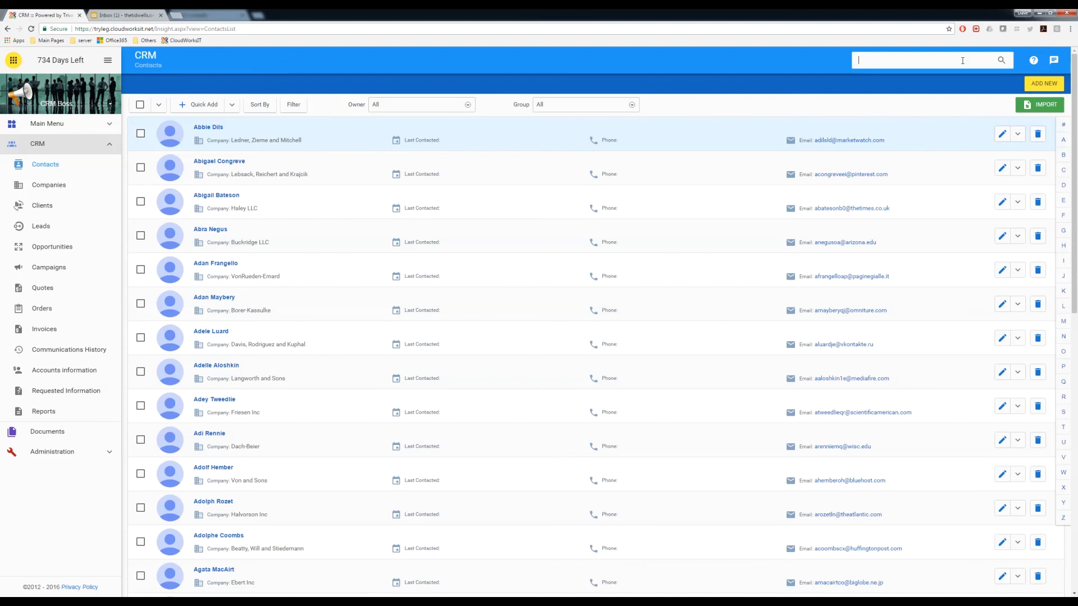
type("jacquel")
key("Return")
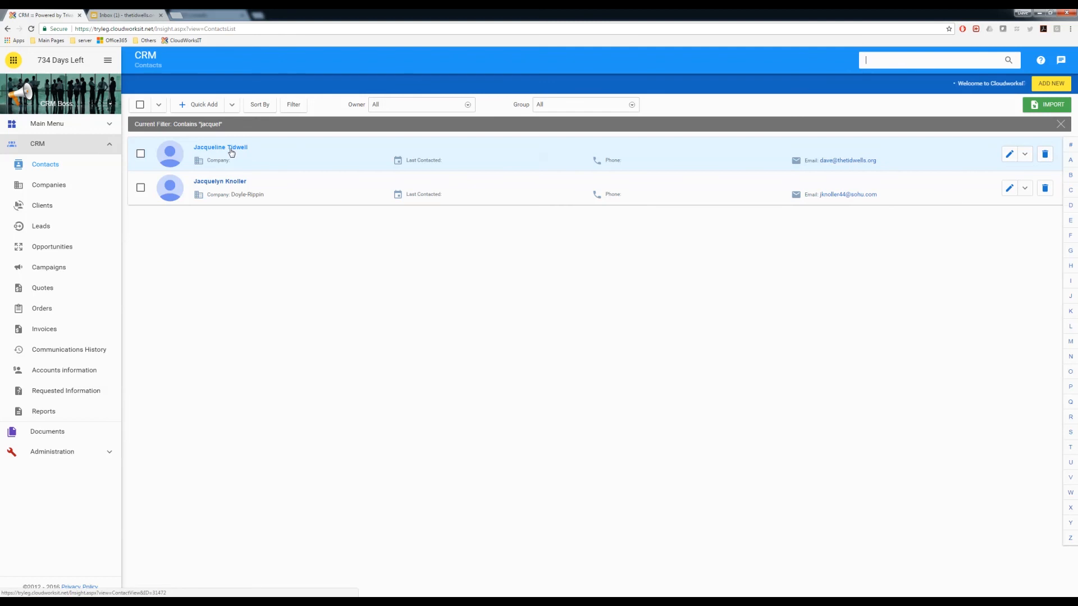
left_click(231, 150)
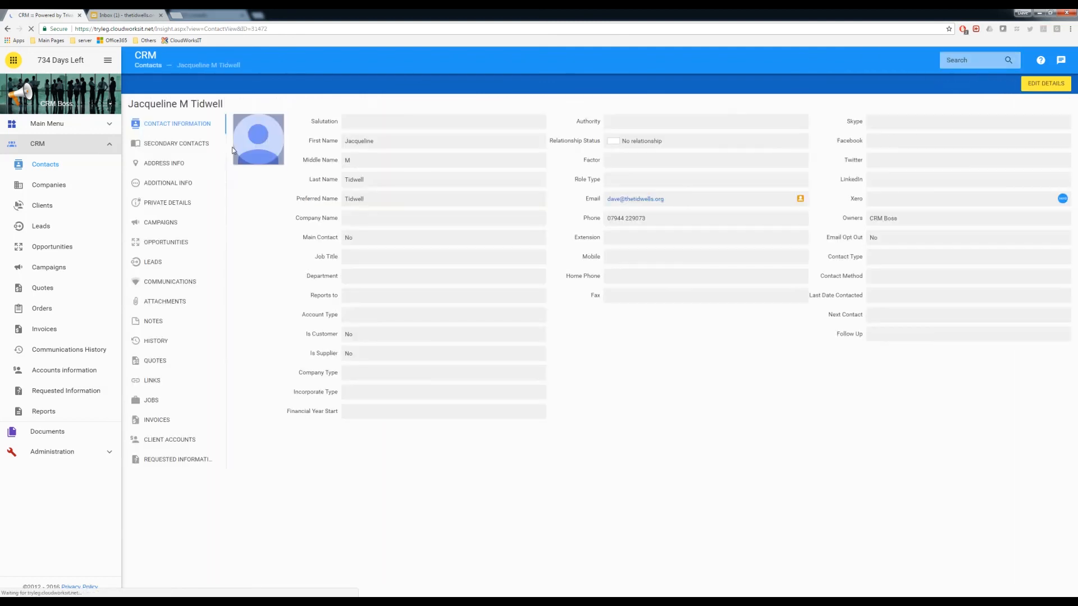
left_click(160, 264)
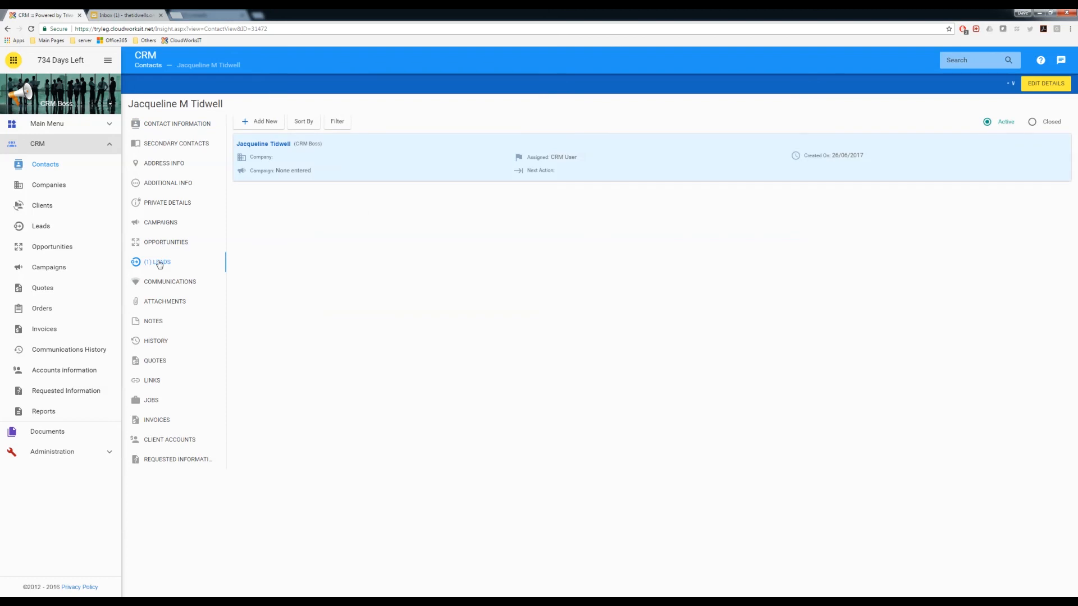